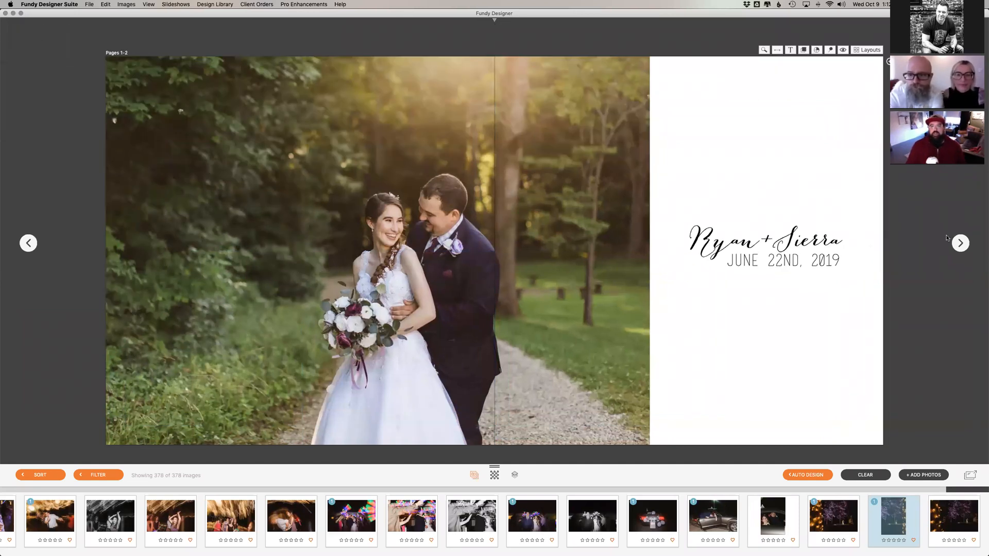
Step: Bring up the pages 3-4 spread and enlarge the thumbnails of the getting-ready photos in the image tray
left_click(957, 244)
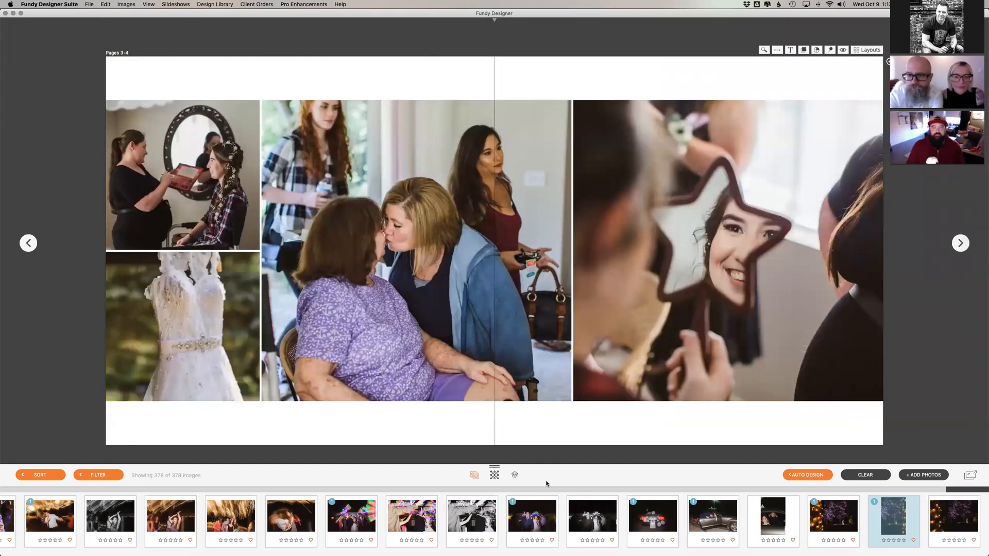
left_click_drag(984, 490, 30, 490)
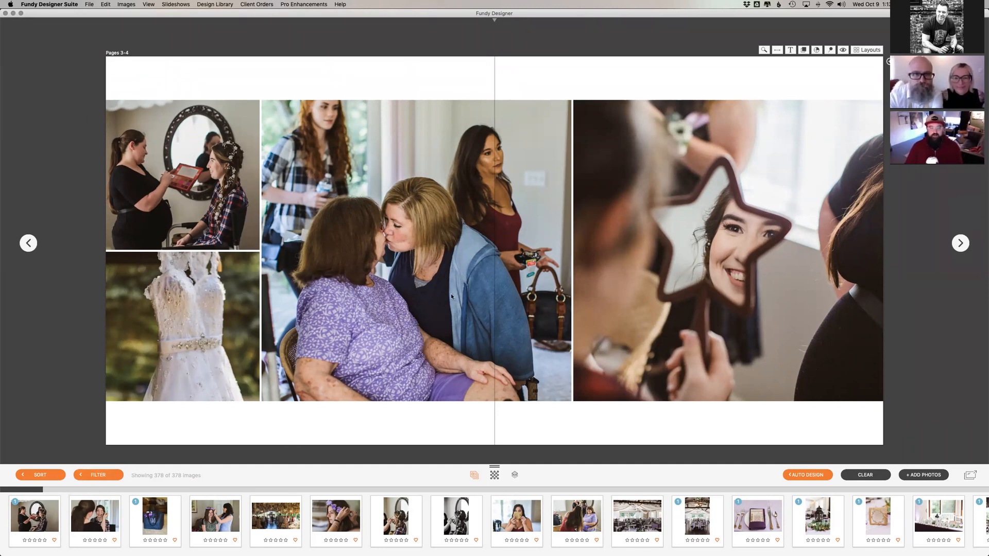
scroll(36, 491, "right", 10)
left_click_drag(151, 489, 278, 487)
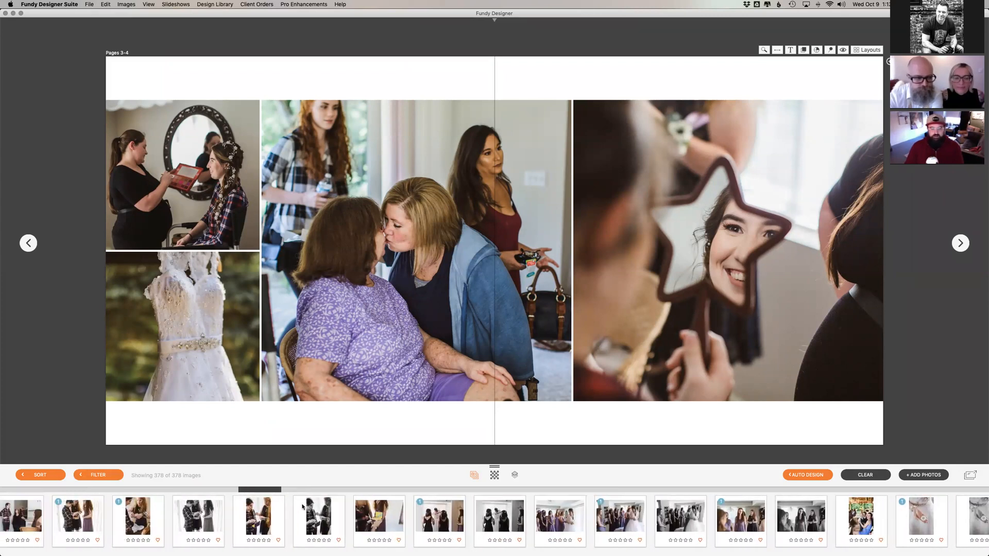
scroll(303, 507, "left", 5)
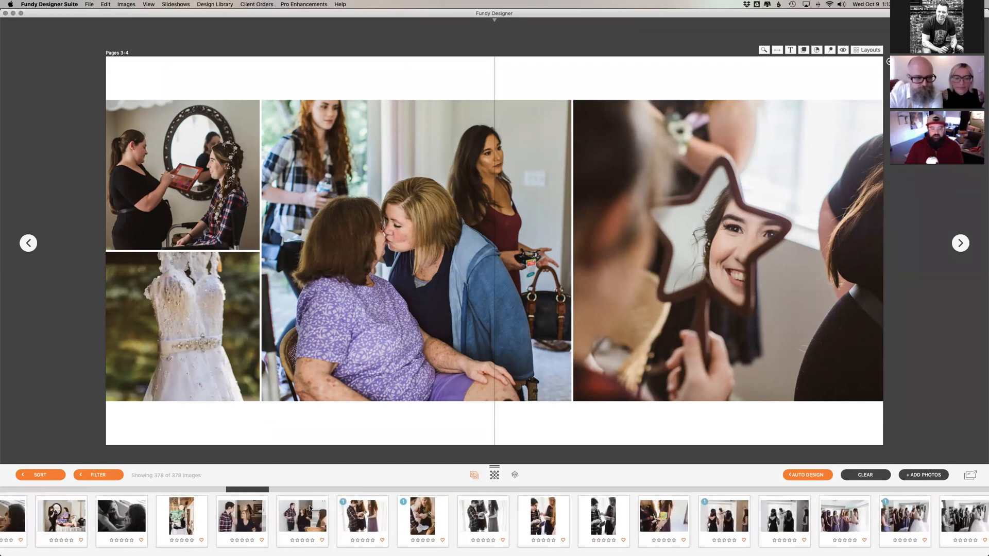
left_click(252, 518)
left_click_drag(494, 466, 495, 405)
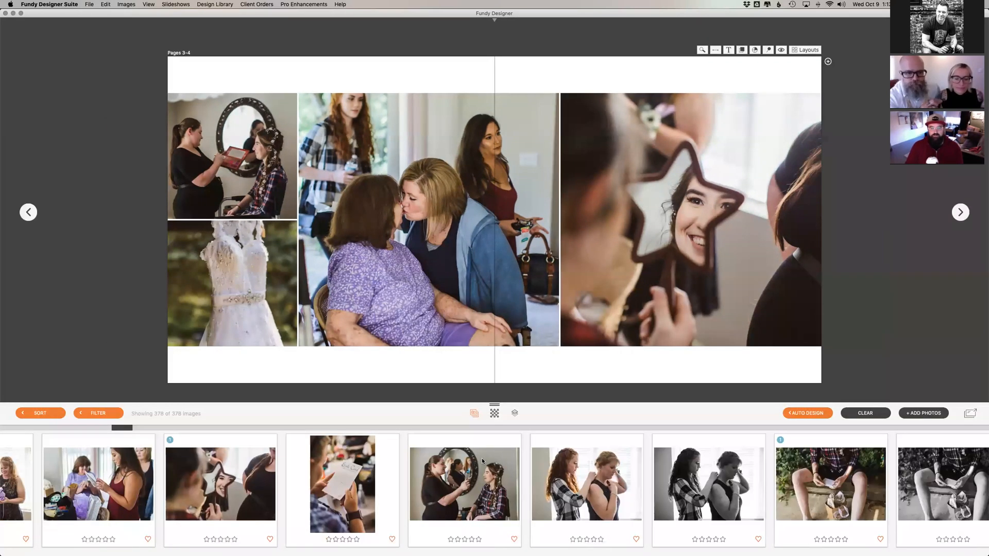
Step: Try replacing the centre photo on pages 3-4 with the colour shot of two women by the window, and undo the swap
scroll(481, 459, "right", 1)
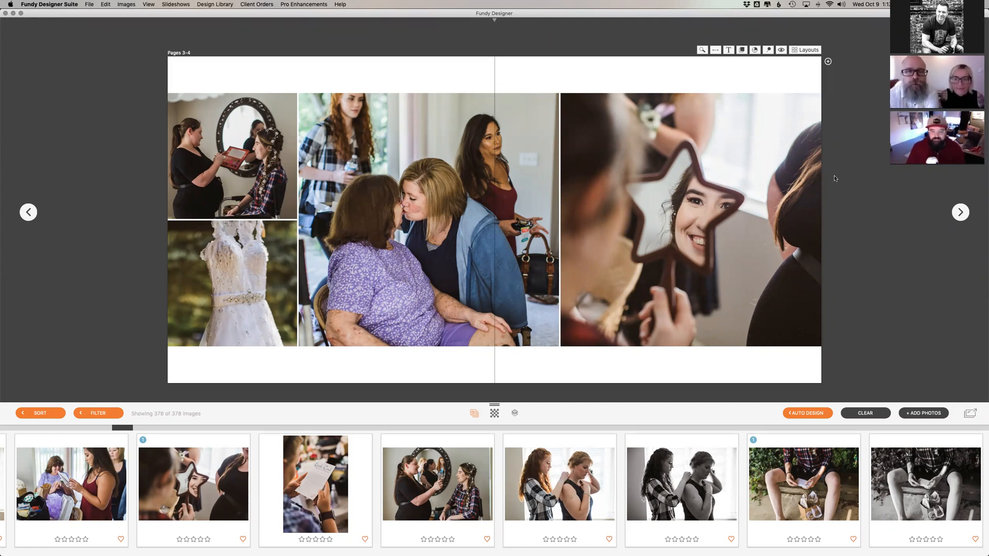
scroll(595, 463, "right", 3)
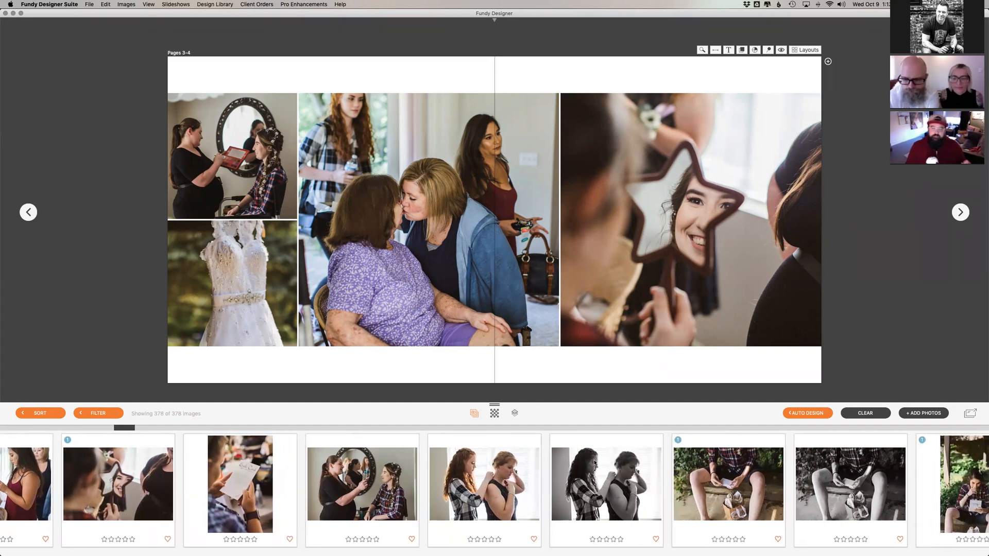
scroll(597, 464, "right", 2)
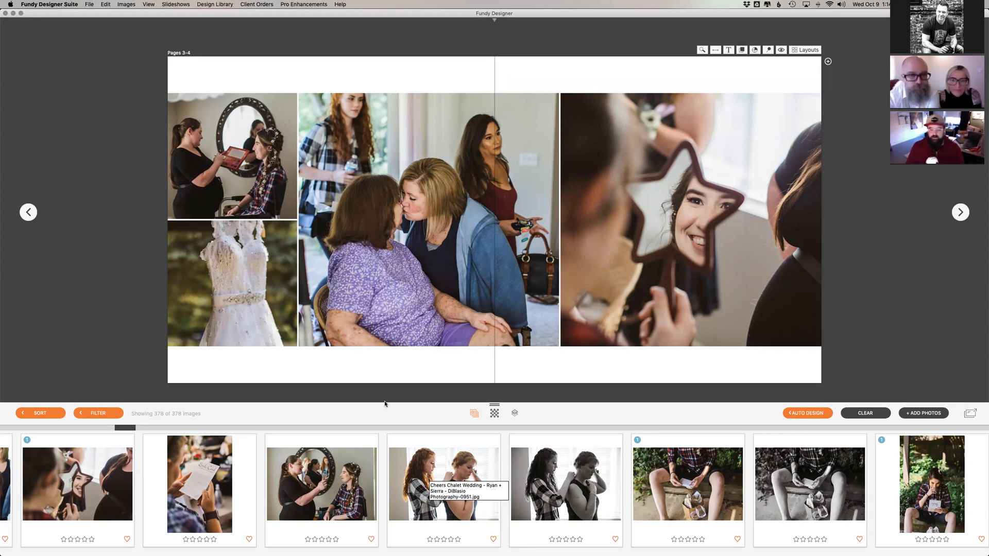
left_click_drag(398, 483, 429, 328)
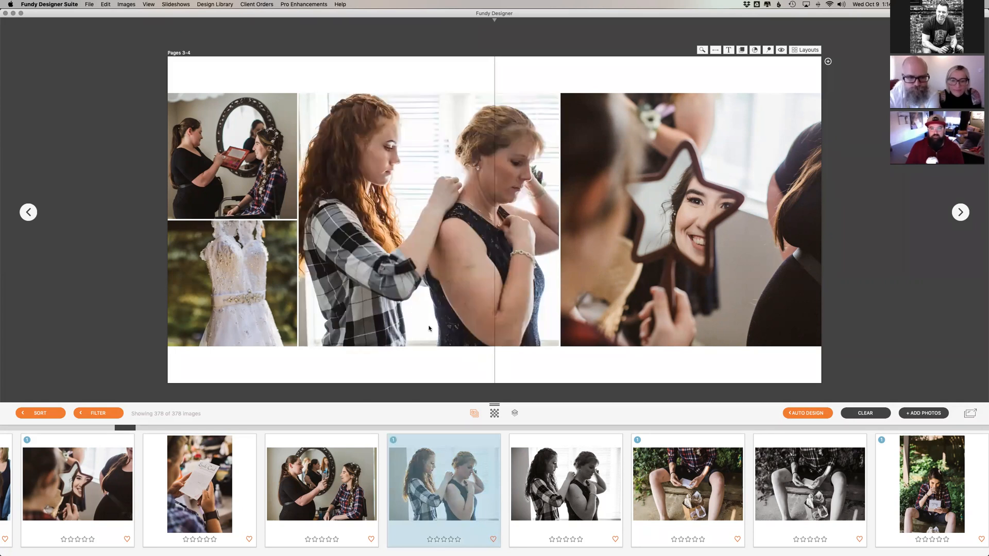
key("super+z")
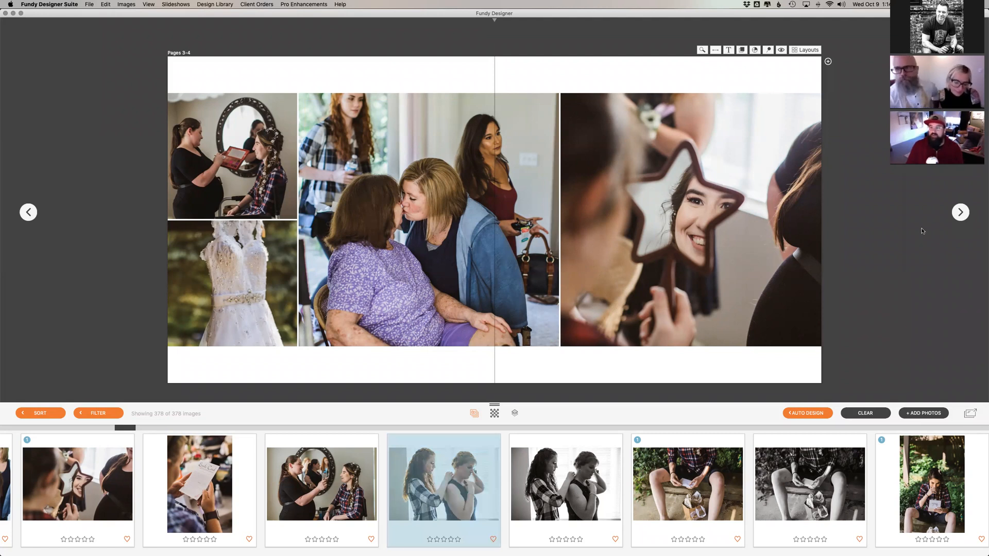
Step: Go to the pages 5-6 spread and look through the matching colour and black-and-white photos in the image tray
left_click(960, 211)
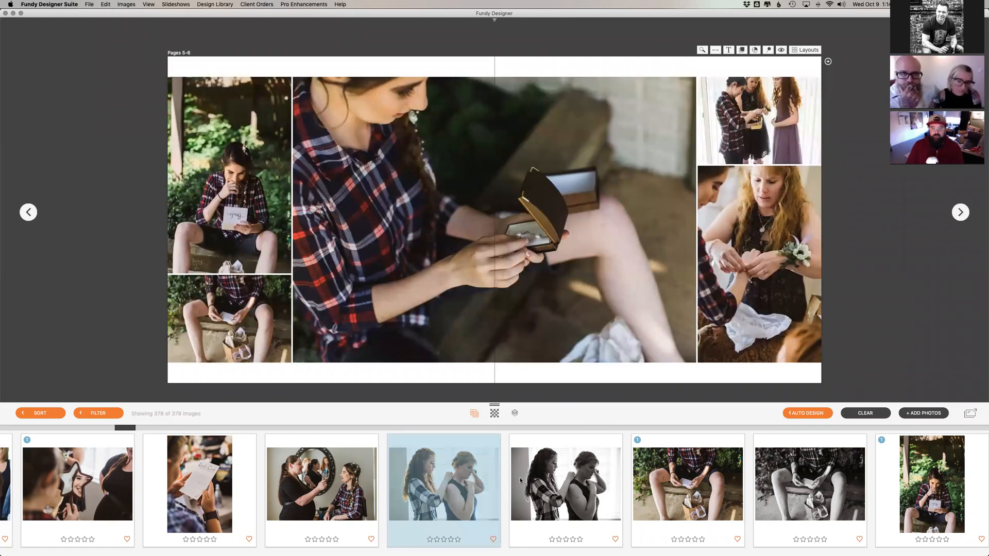
scroll(536, 469, "right", 3)
scroll(511, 479, "right", 5)
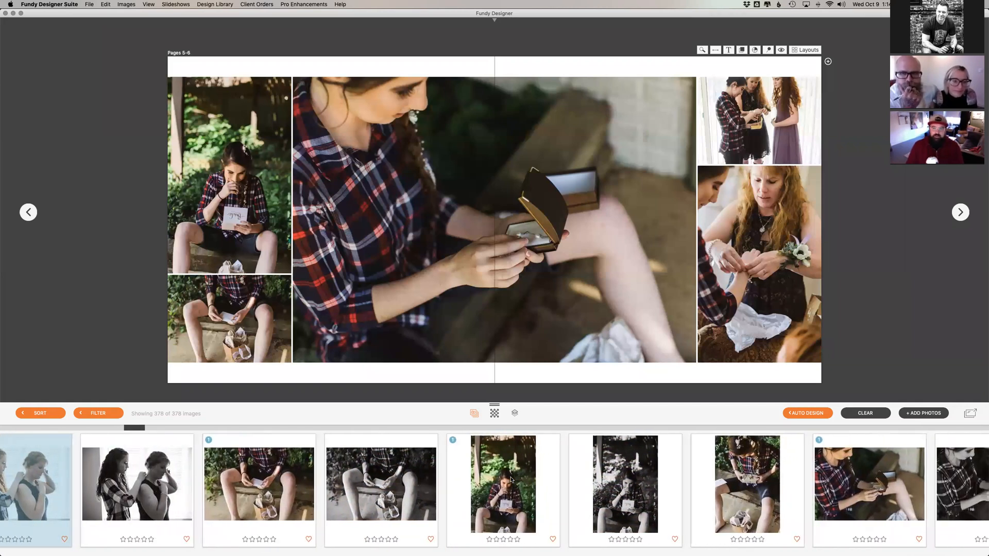
scroll(511, 479, "right", 3)
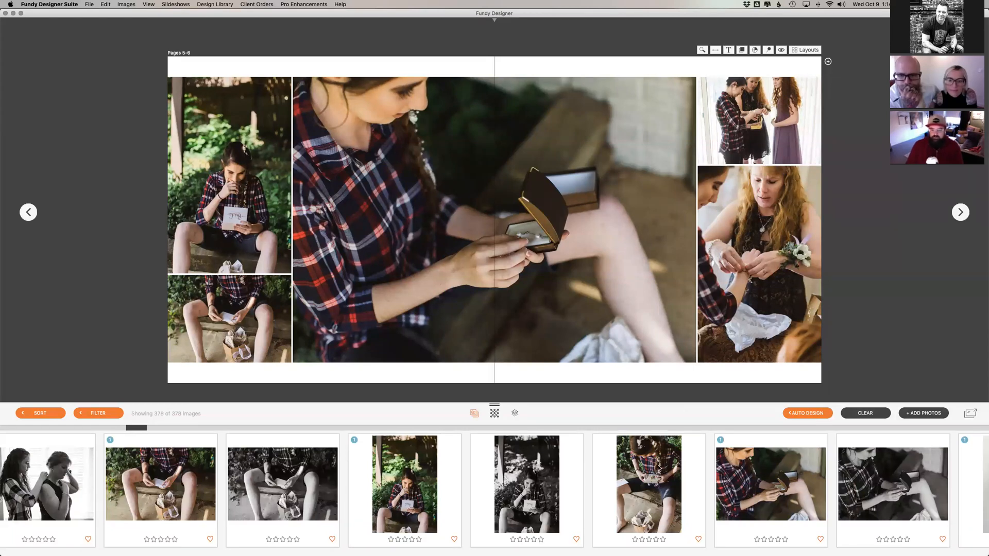
scroll(658, 468, "right", 5)
scroll(658, 469, "left", 4)
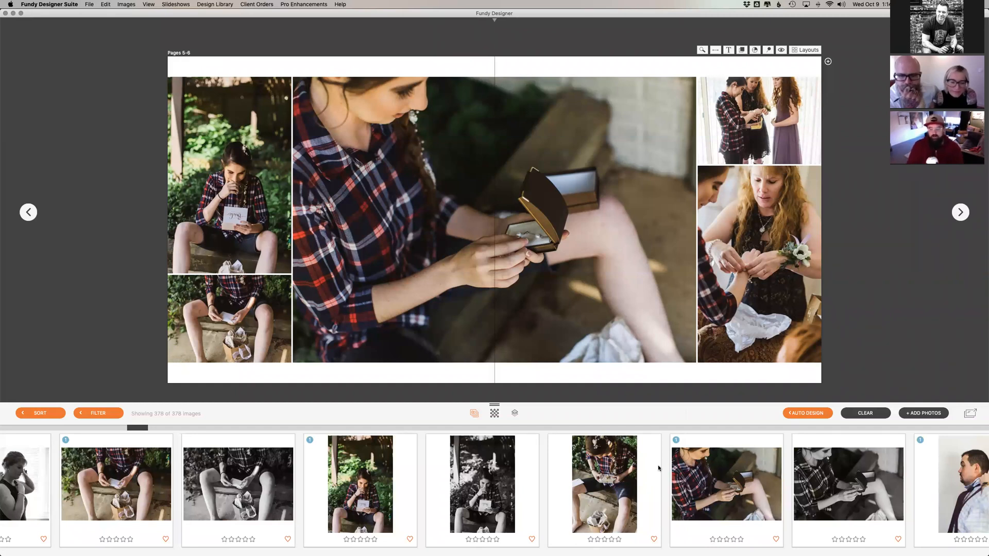
Step: Apply Black & White 1 to the corsage photo on pages 5-6
left_click(783, 360)
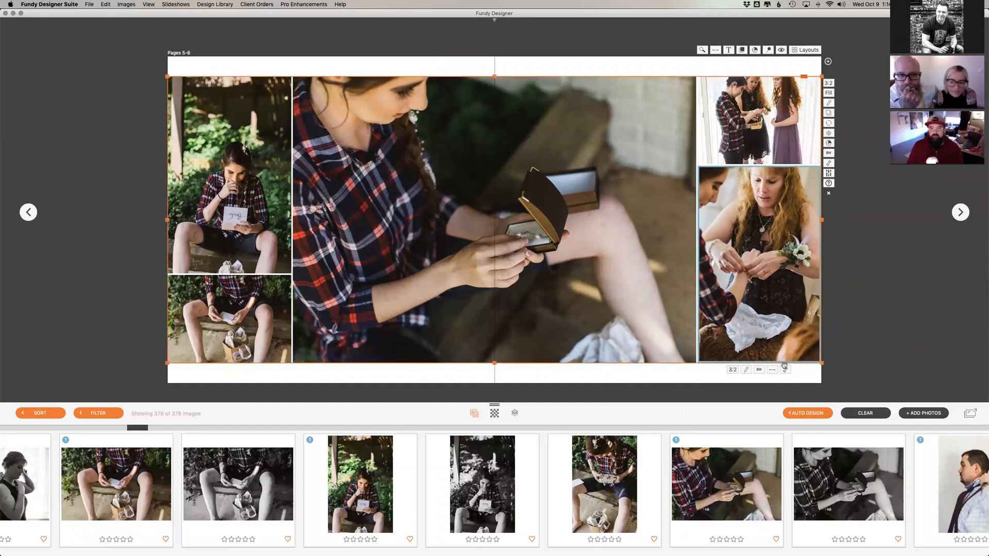
left_click(759, 370)
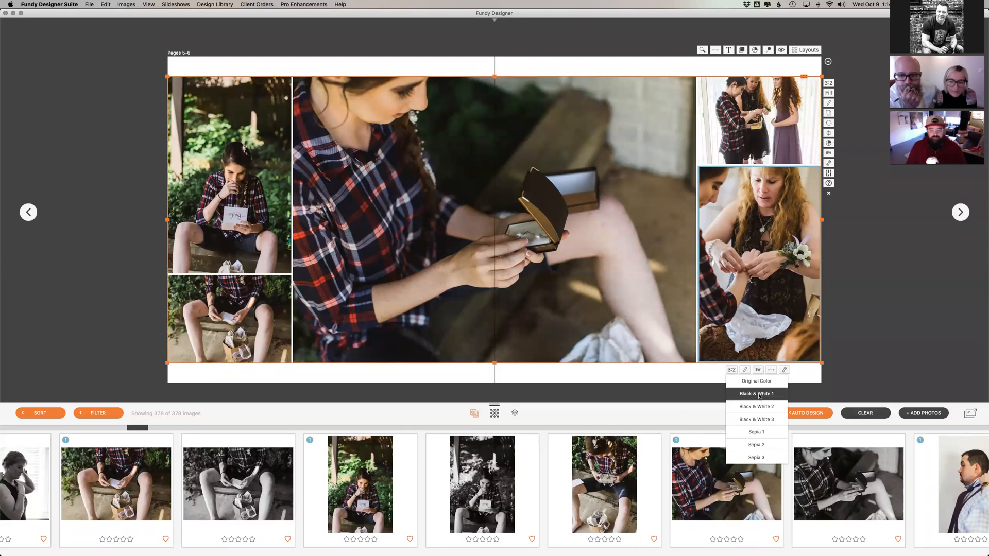
left_click(758, 394)
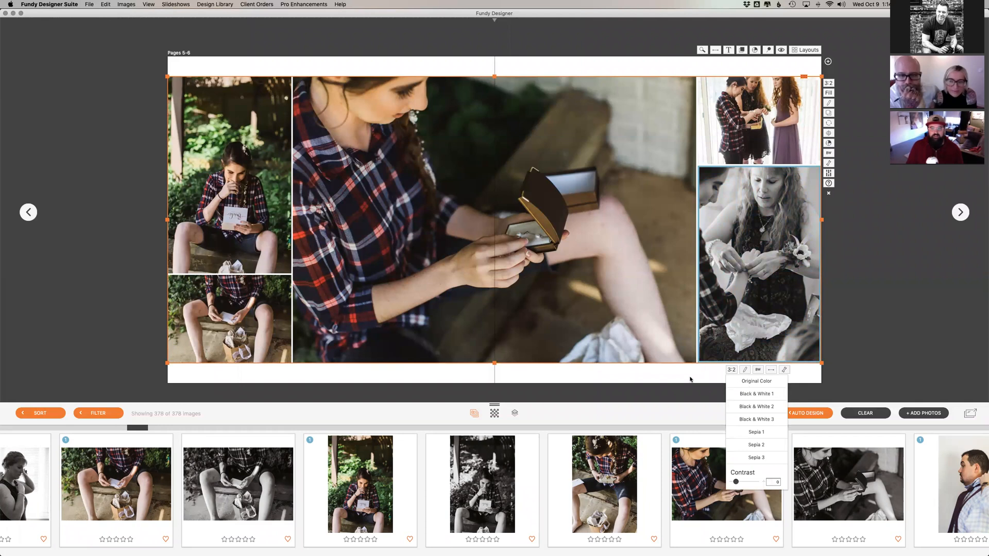
Step: View the adjustment options of the large jewellery-box photo and convert the whole pages 5-6 design to black and white
left_click(677, 355)
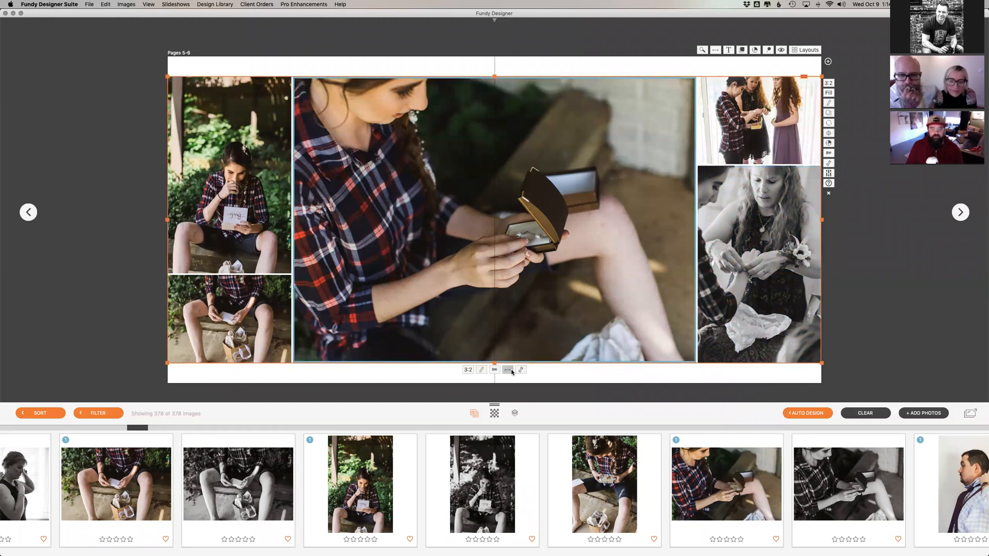
left_click(513, 370)
left_click(513, 371)
left_click(521, 371)
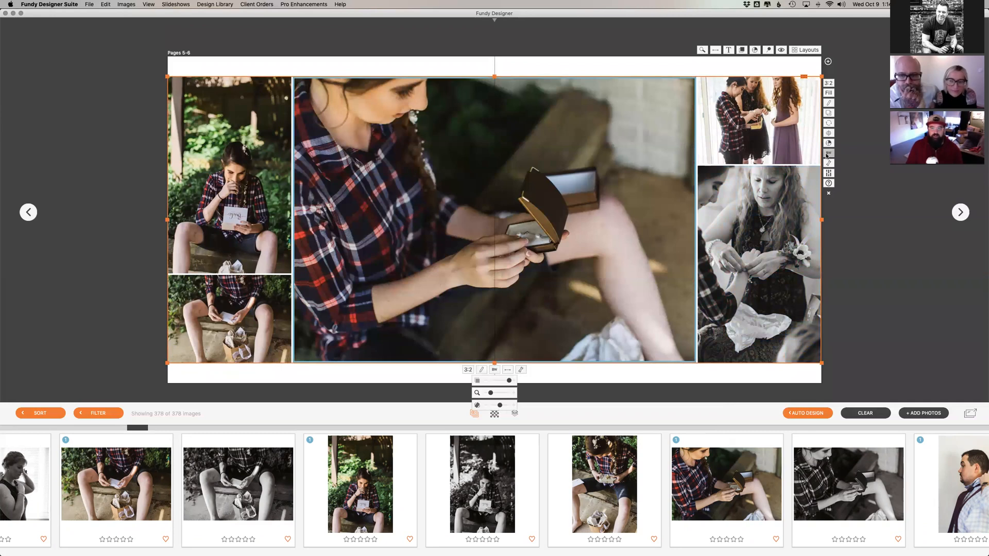
left_click(827, 155)
left_click(797, 169)
left_click(881, 171)
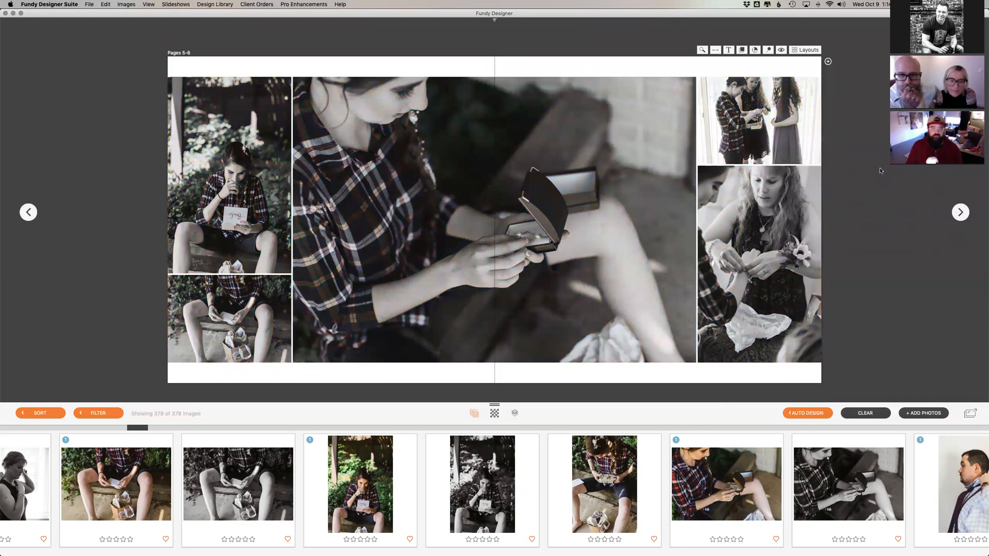
Step: Restore all photos on pages 5-6 to their original colour
left_click(814, 158)
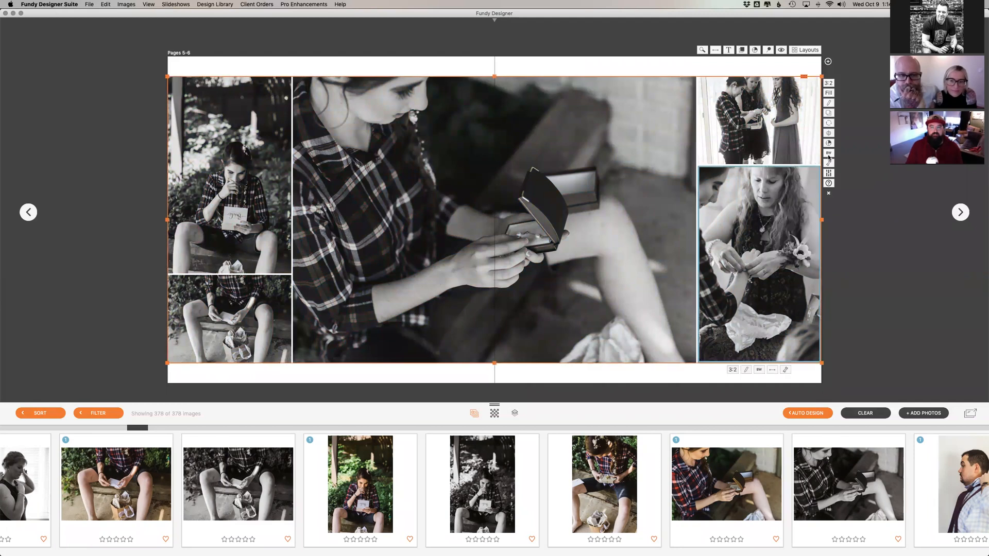
left_click(827, 154)
left_click(799, 155)
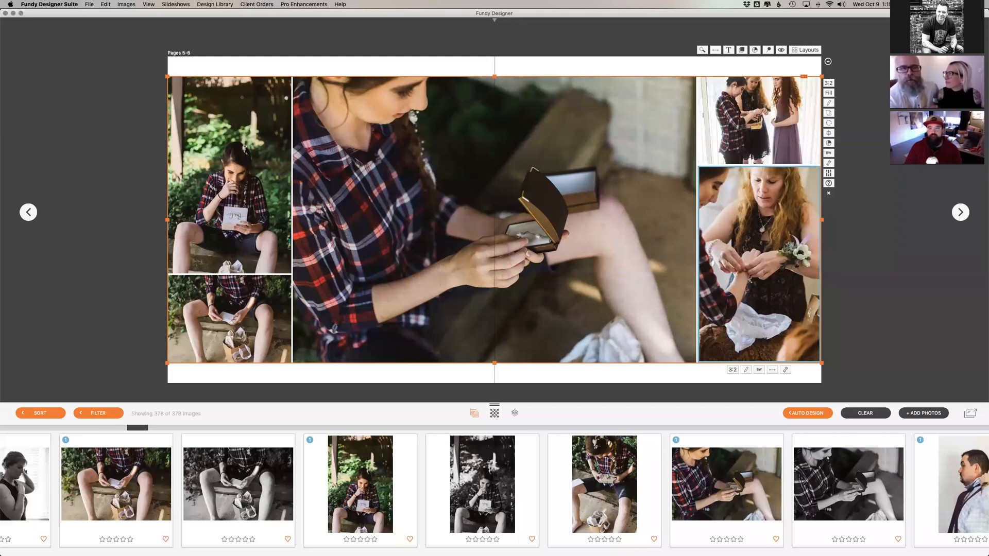
Step: Return to the overview of all album spreads and examine which getting-ready and groom photos in the tray are used
key("Escape")
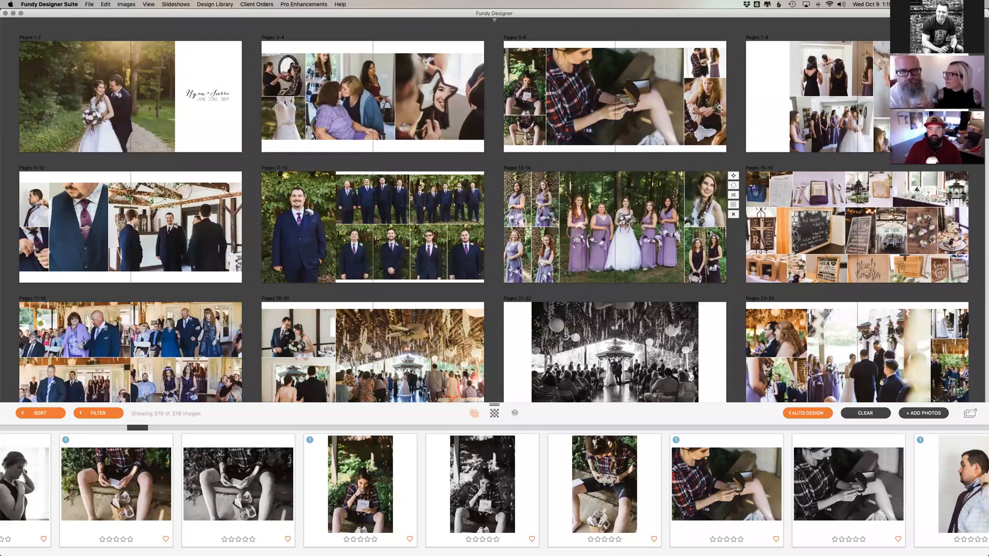
scroll(708, 234, "down", 1)
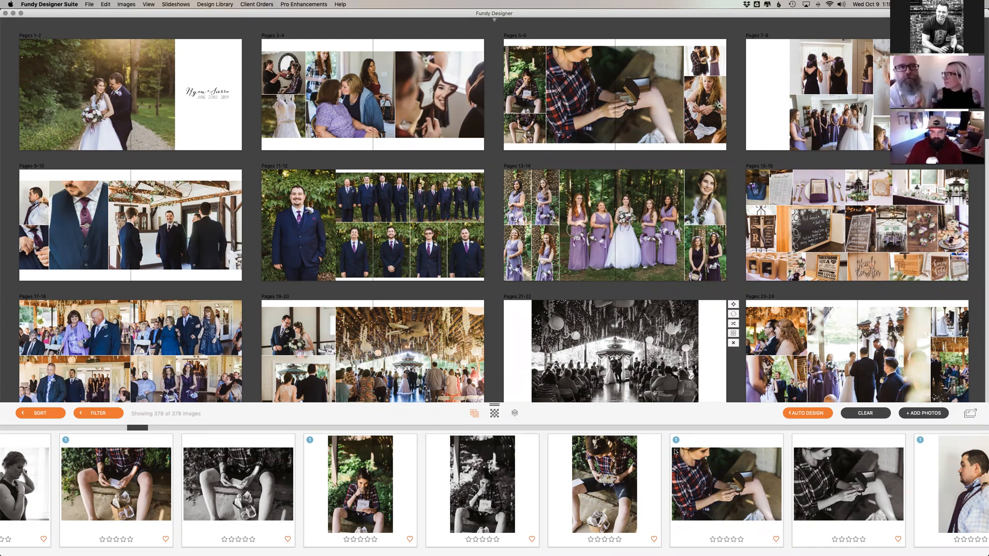
mouse_move(676, 452)
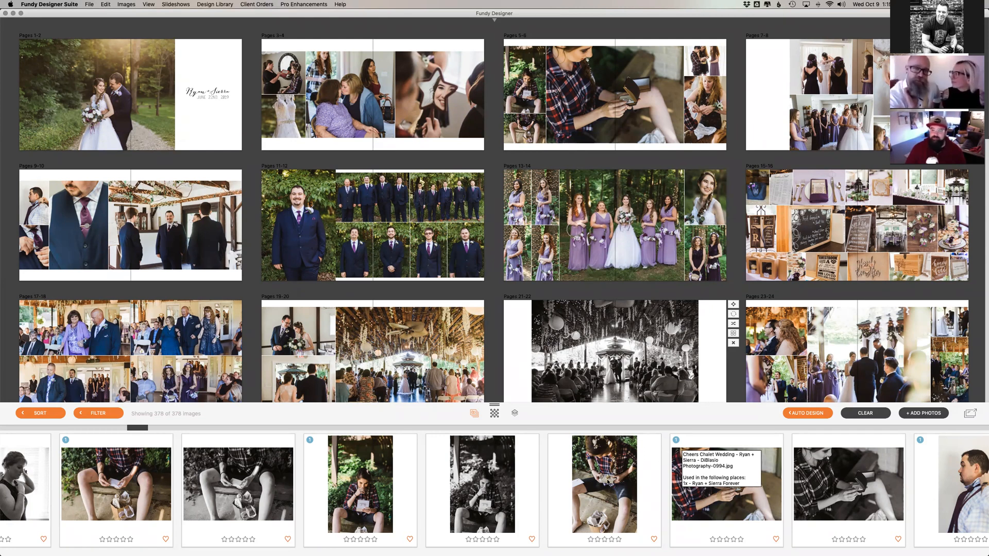
scroll(547, 504, "right", 3)
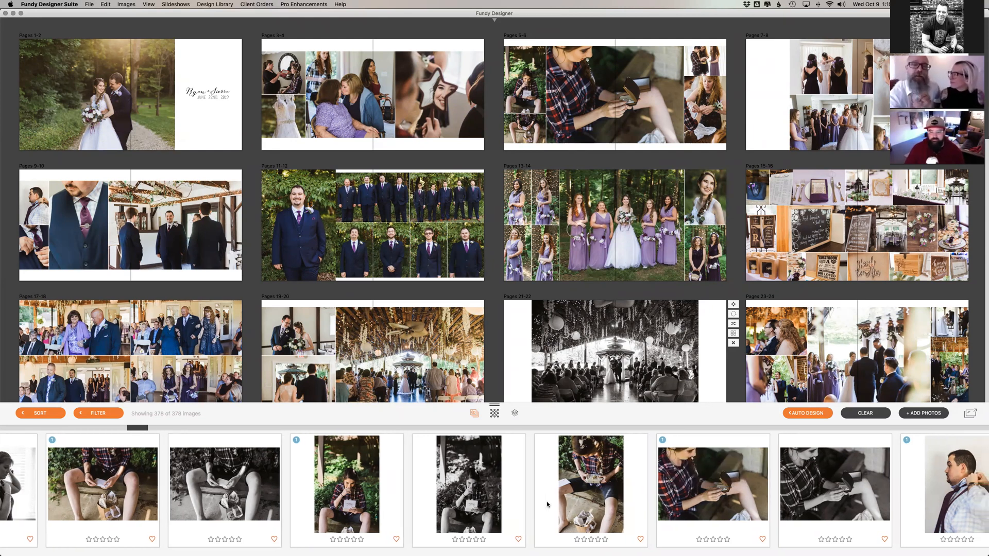
scroll(547, 504, "right", 5)
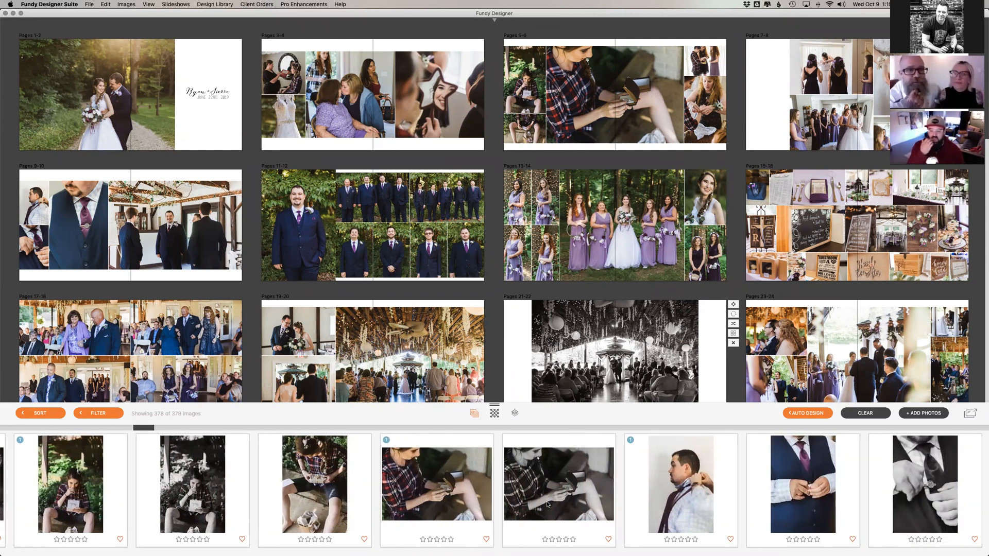
scroll(547, 504, "right", 1)
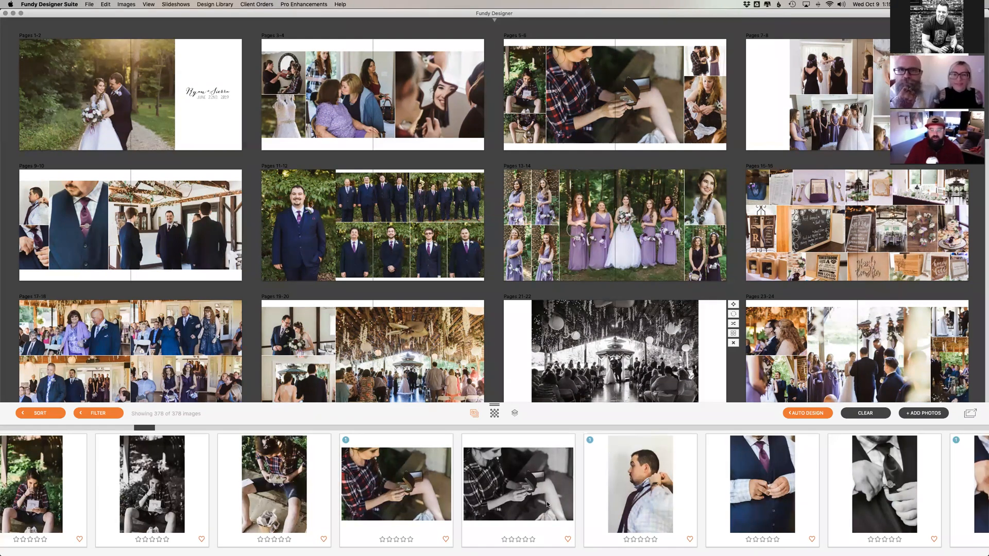
scroll(547, 505, "right", 5)
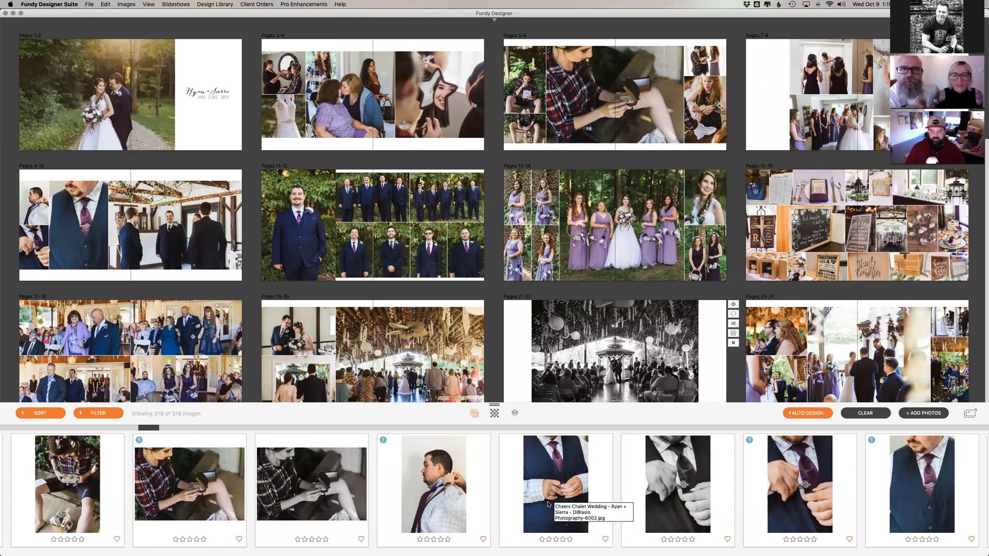
scroll(549, 504, "right", 3)
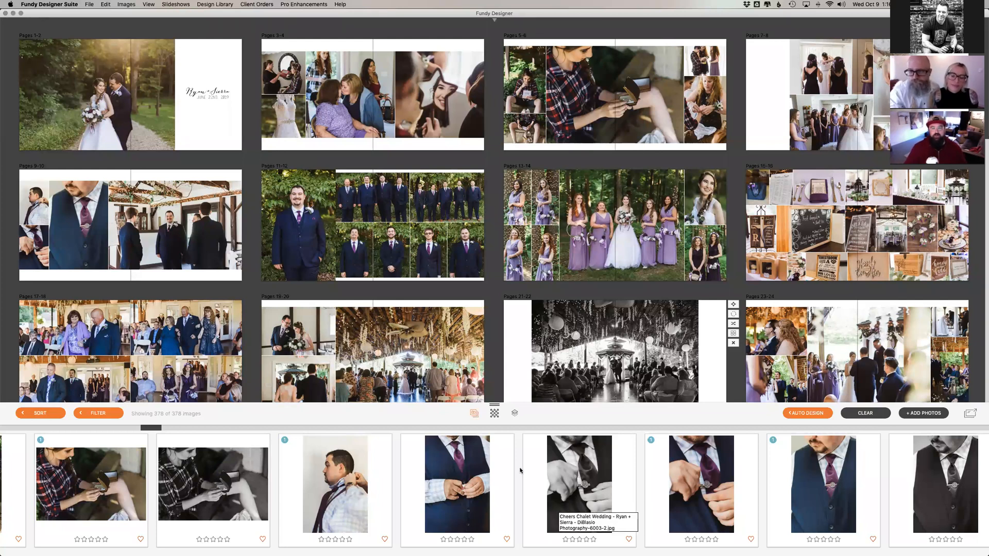
Step: Open the ceremony spread on pages 19-20 and display the alternative album layouts for its three photos
scroll(411, 366, "down", 1)
double_click(323, 324)
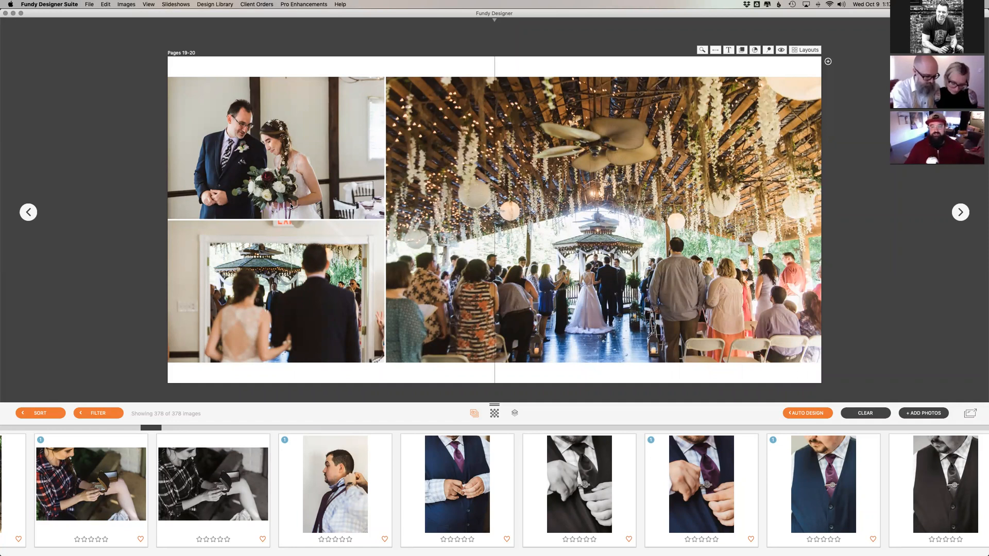
scroll(353, 469, "right", 5)
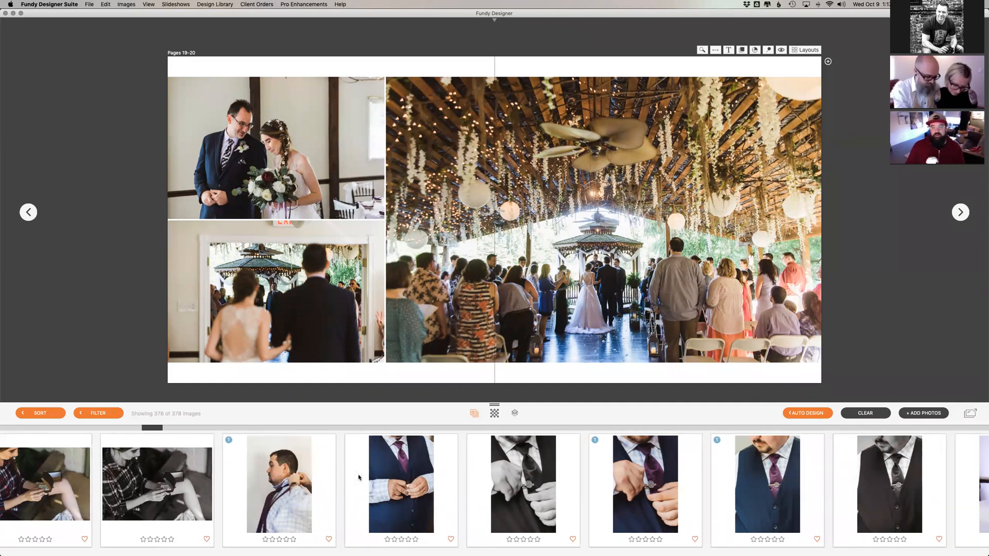
scroll(359, 477, "right", 10)
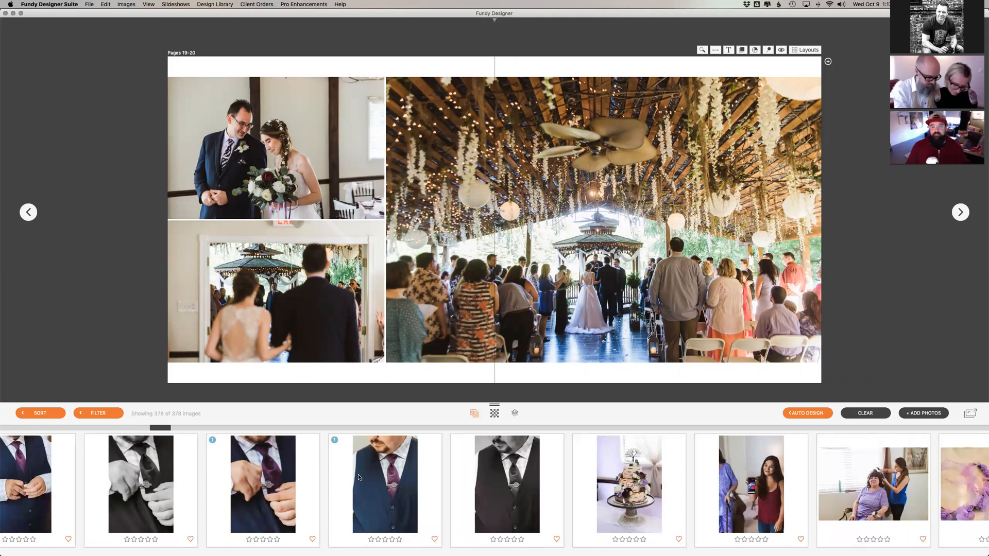
scroll(359, 477, "right", 3)
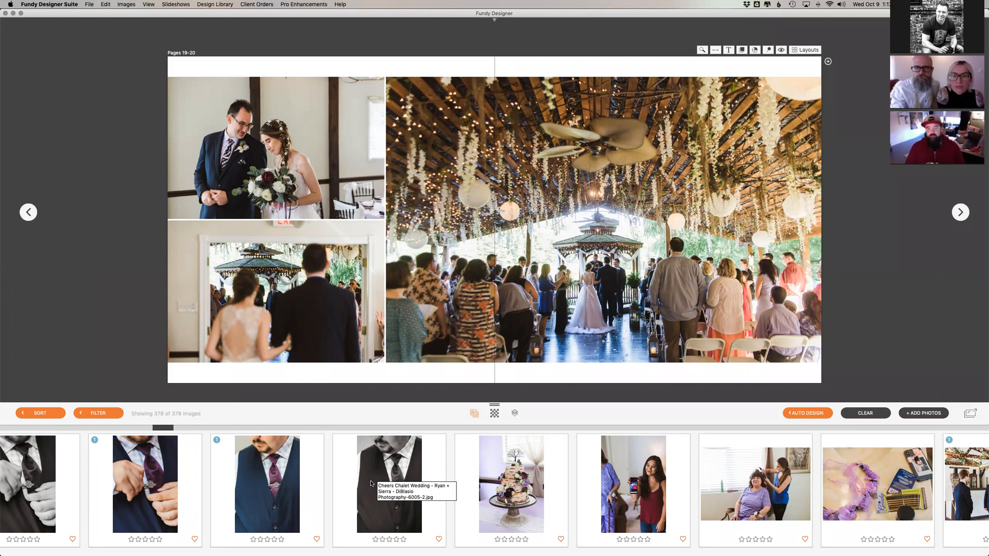
left_click(806, 49)
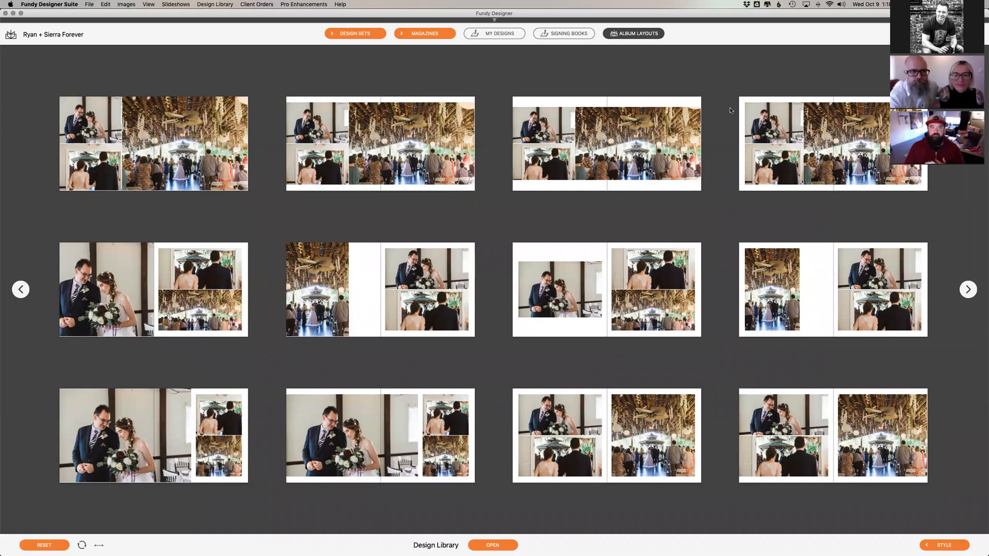
Step: Apply the layout with two stacked photos beside the large ceremony photo to pages 19-20, and advance to pages 21-22
left_click(381, 144)
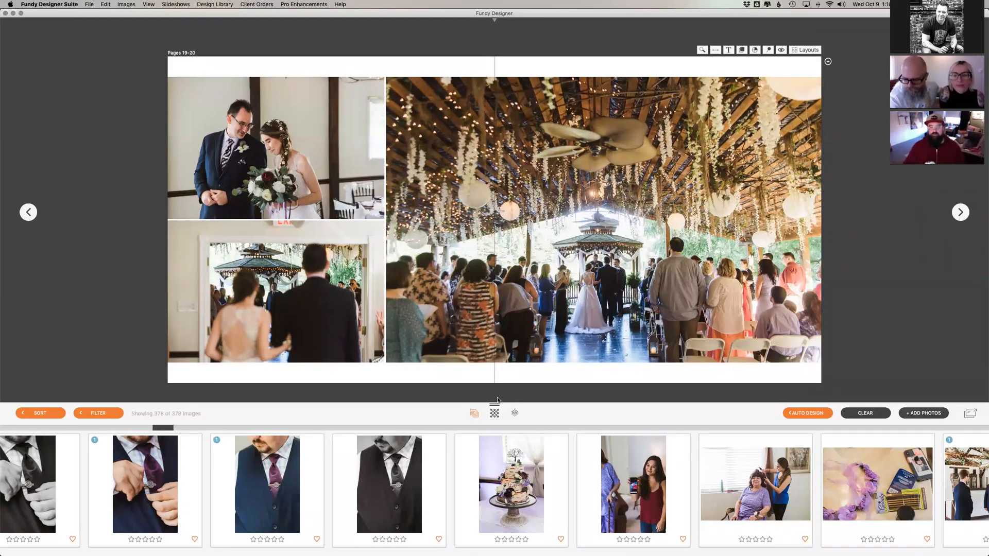
left_click(959, 213)
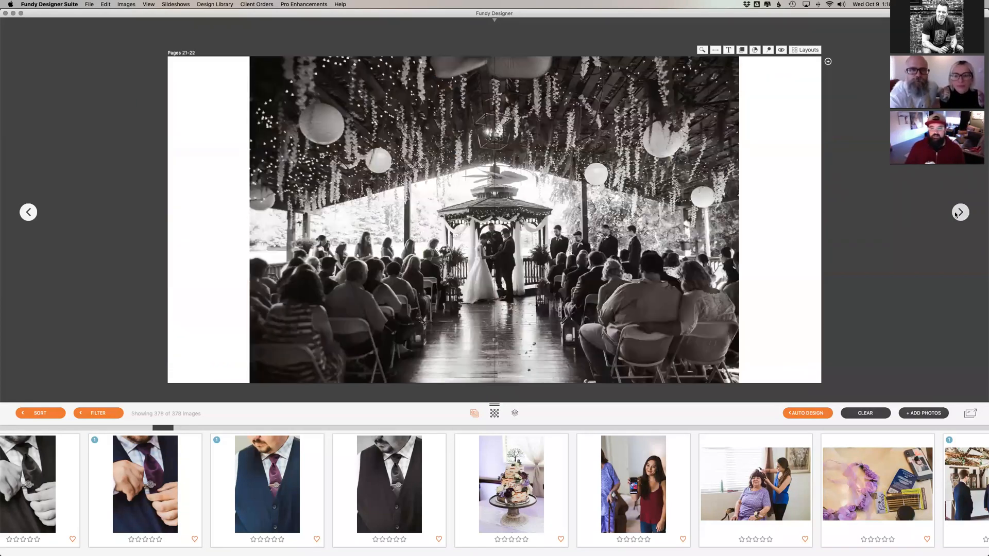
Step: Return to the spread overview, open the wedding details collage on pages 15-16 and select its boutonniere photo
double_click(533, 226)
scroll(541, 236, "up", 1)
scroll(541, 235, "down", 2)
scroll(542, 234, "down", 5)
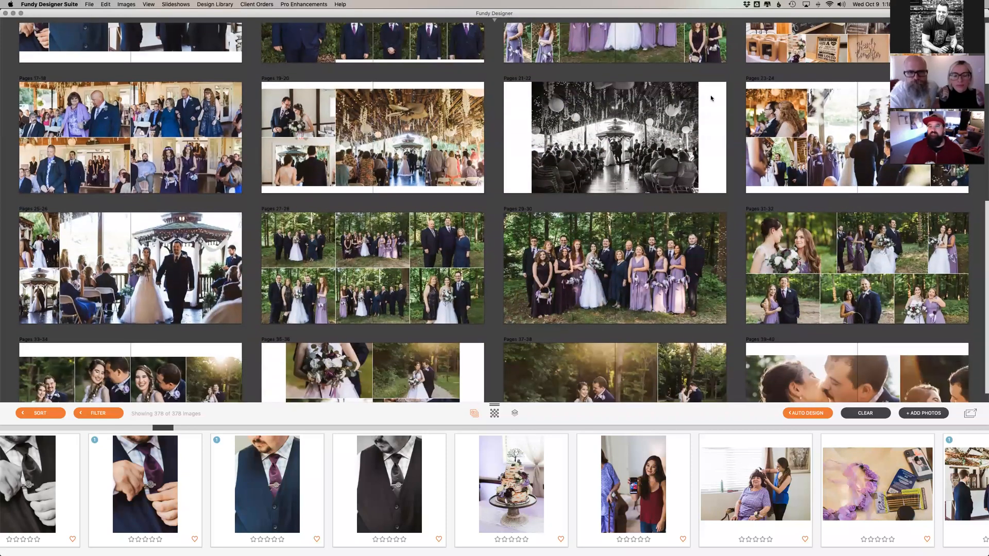
scroll(826, 70, "up", 2)
double_click(826, 69)
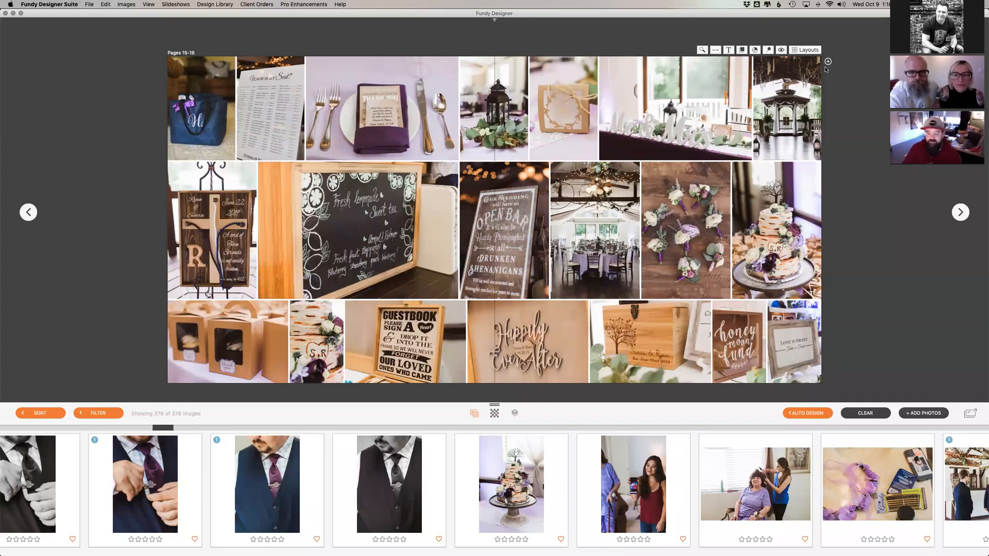
left_click(719, 221)
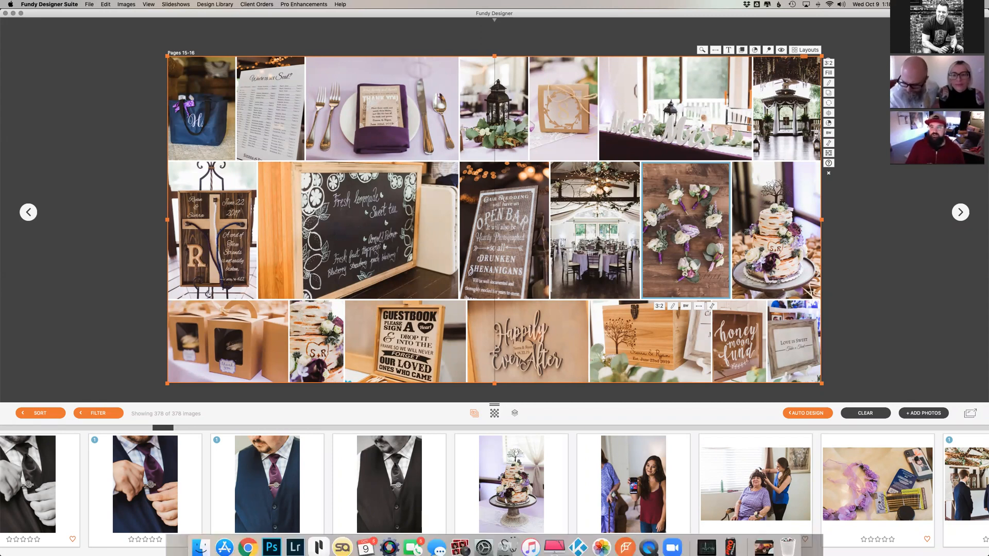
left_click(648, 542)
left_click(721, 198)
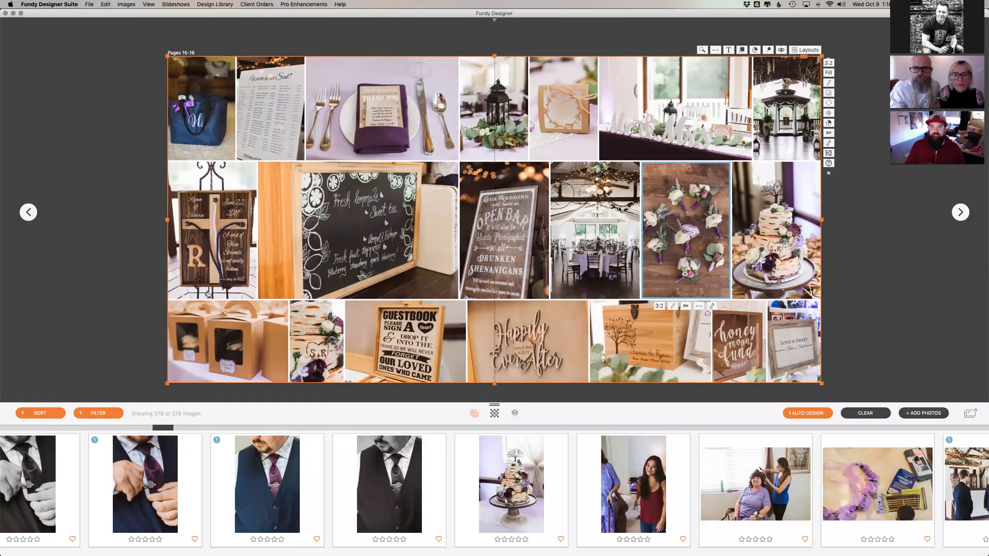
Step: Return to the spread overview and examine the ceremony, group and couple portrait spreads up to pages 39-40
key("Escape")
scroll(619, 209, "down", 2)
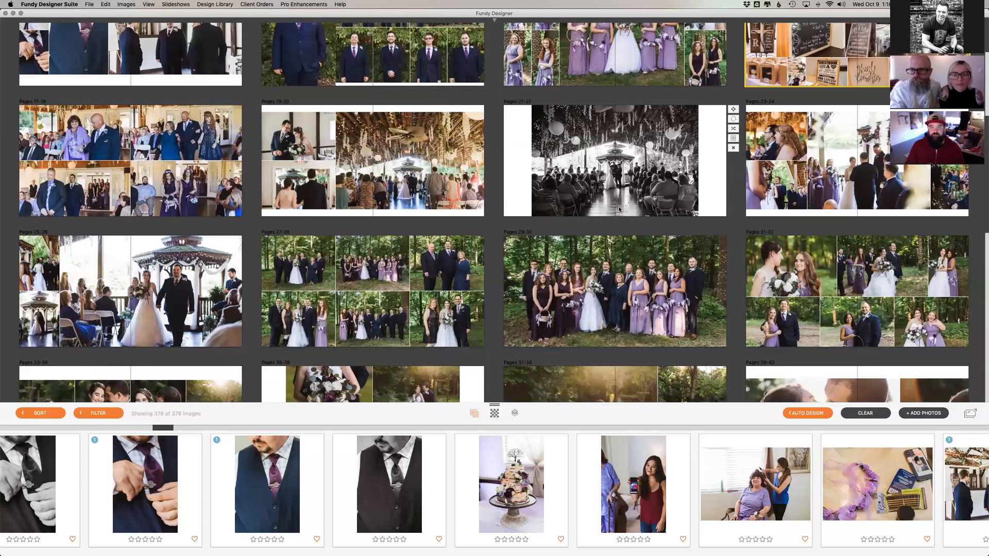
scroll(620, 209, "down", 1)
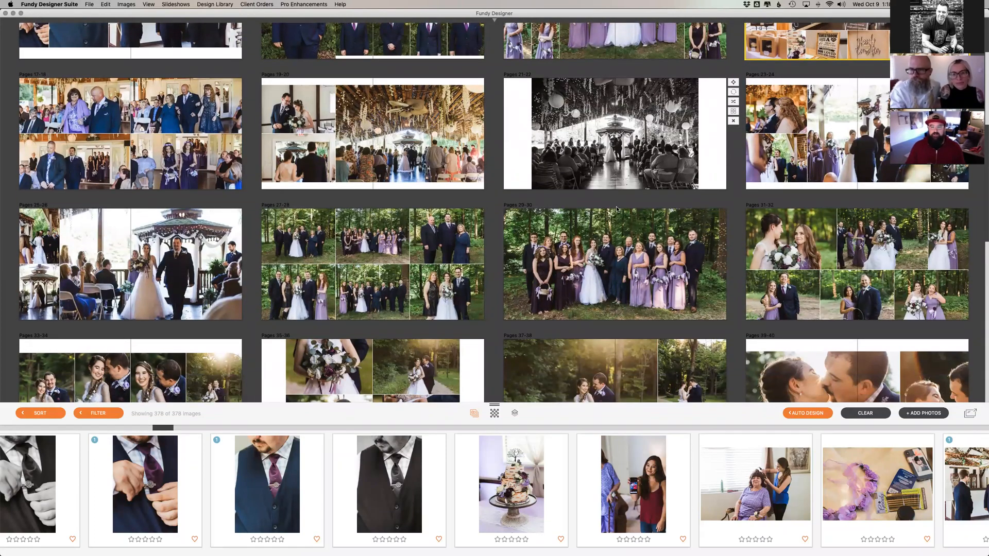
scroll(669, 309, "down", 2)
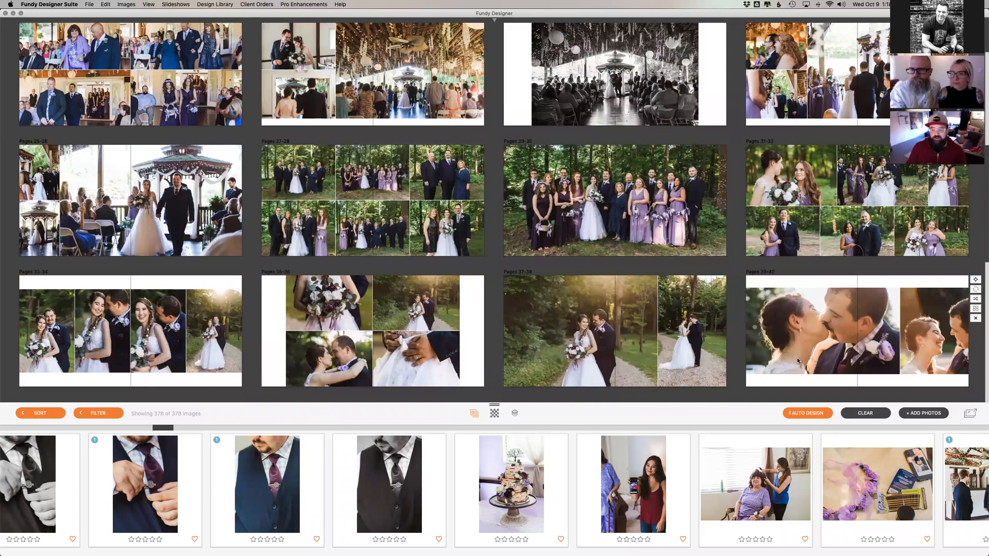
Step: Switch to the single-image view, open the slideshow options and include the couple's album with all images
left_click(971, 414)
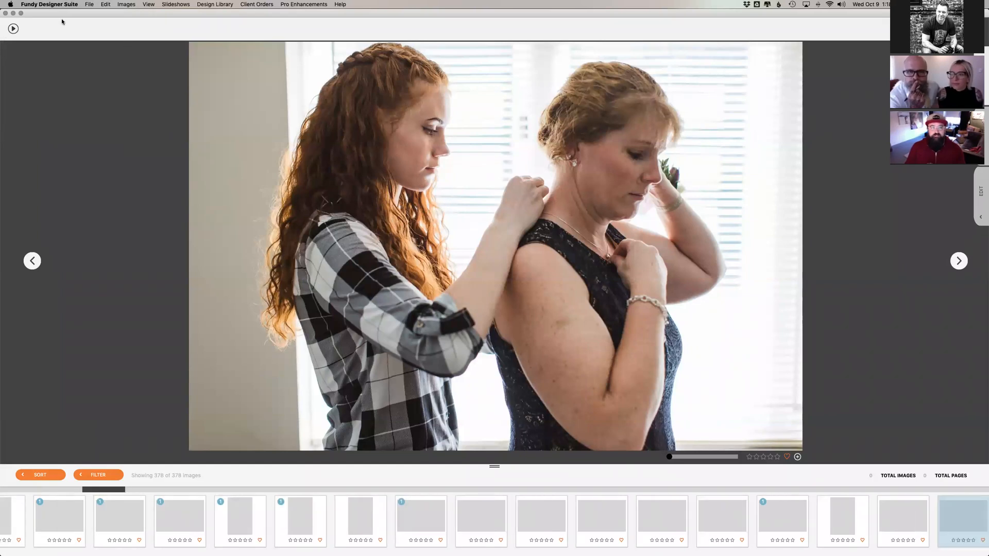
left_click(13, 29)
left_click(505, 260)
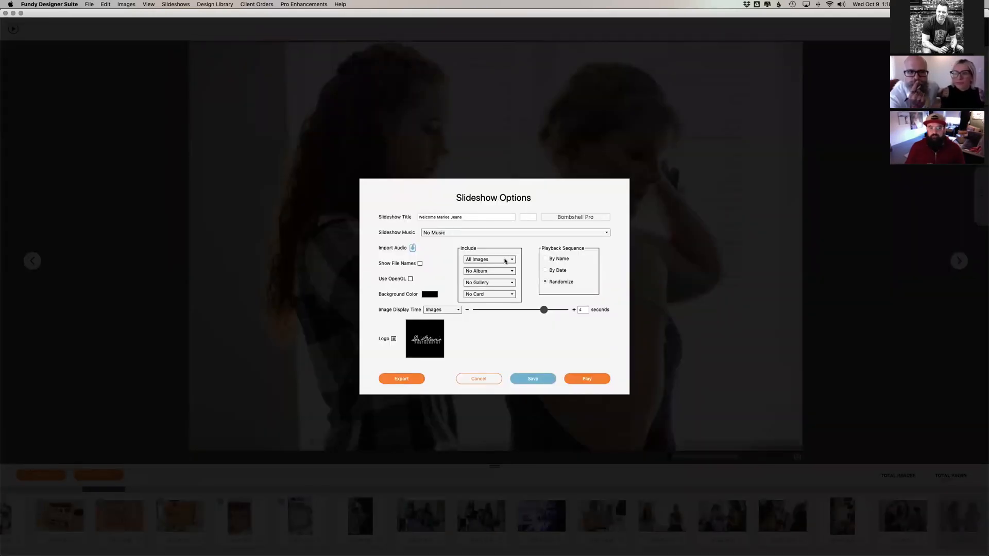
left_click(510, 271)
left_click(507, 272)
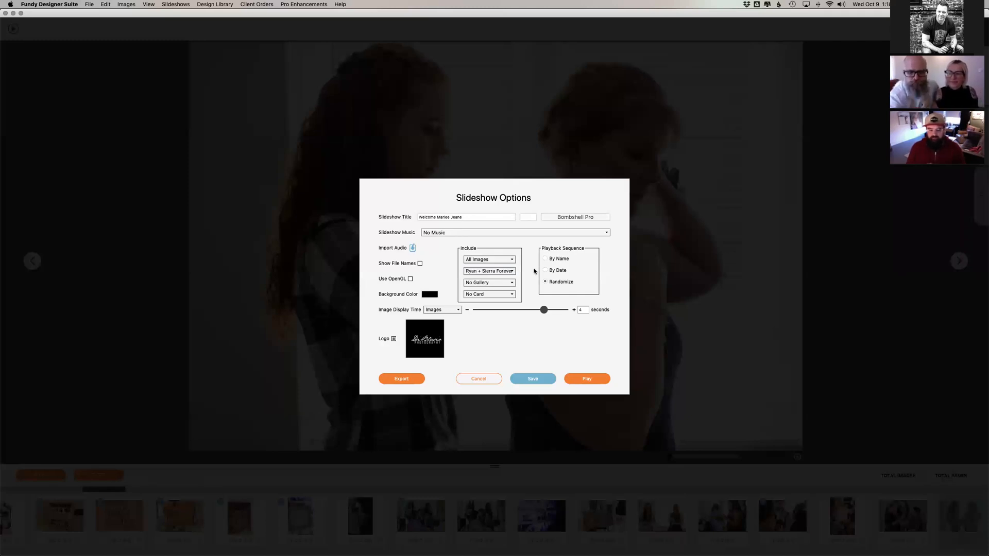
left_click(507, 272)
left_click(506, 274)
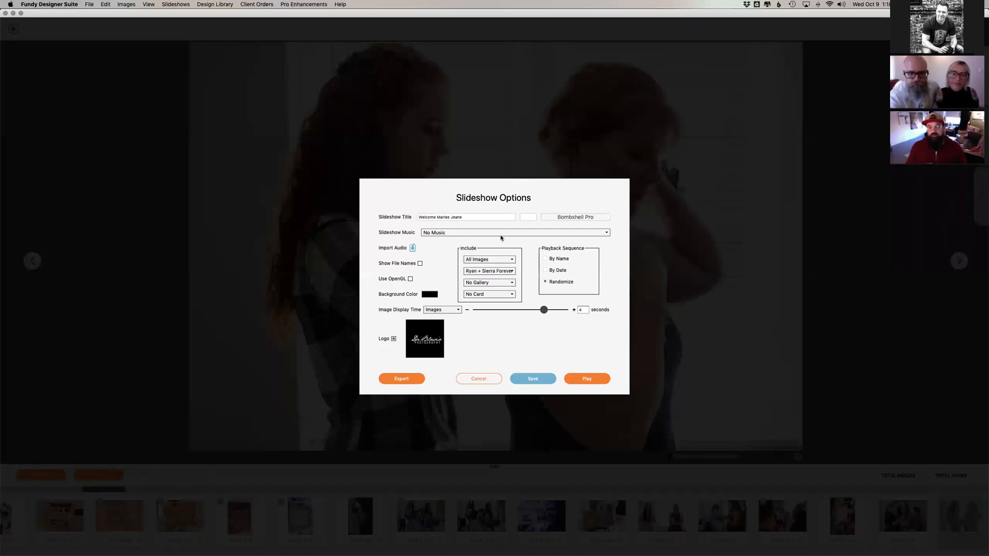
Step: Set the slideshow's playback sequence to By Name and its image display time to the maximum
left_click(556, 261)
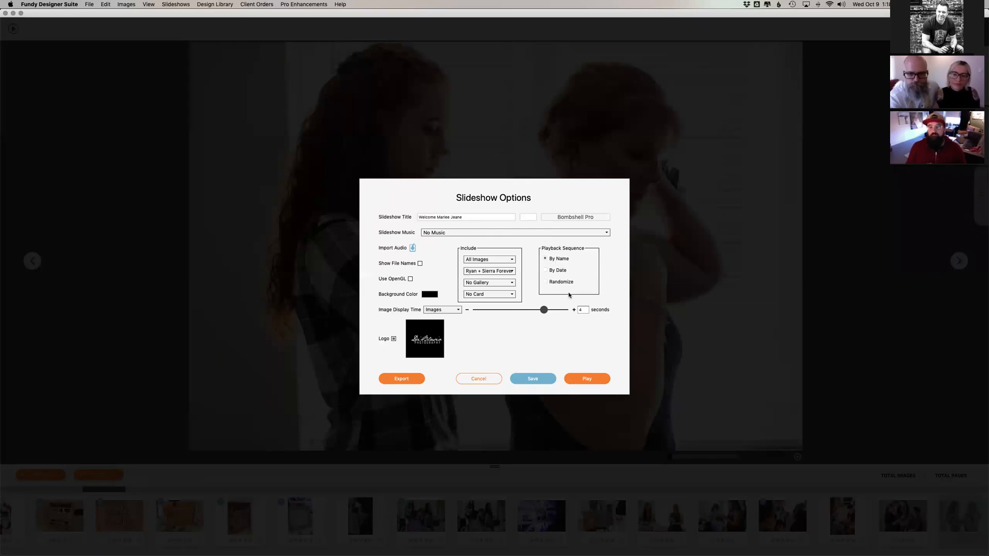
left_click_drag(547, 311, 633, 313)
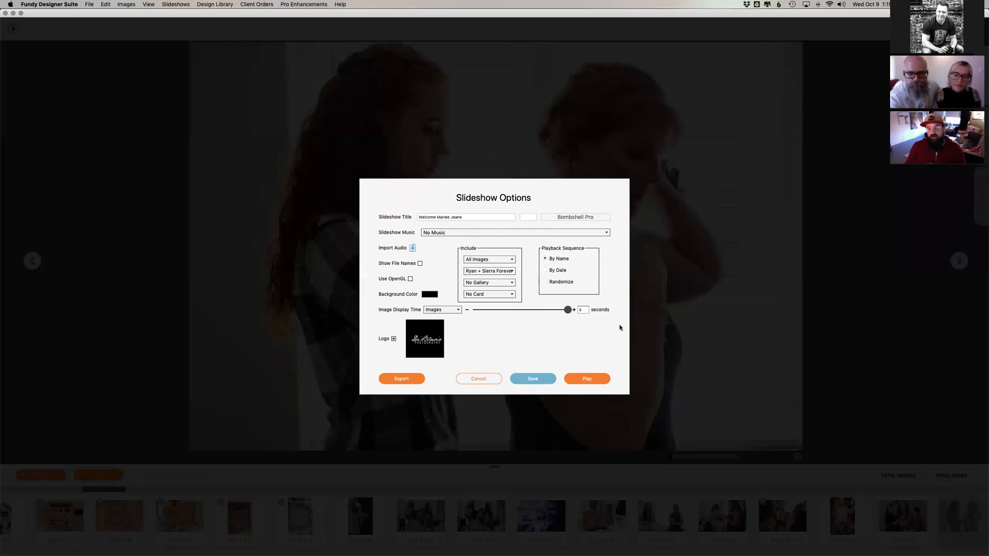
Step: Play the slideshow past its title screen and exit once the first photo is shown
left_click(587, 379)
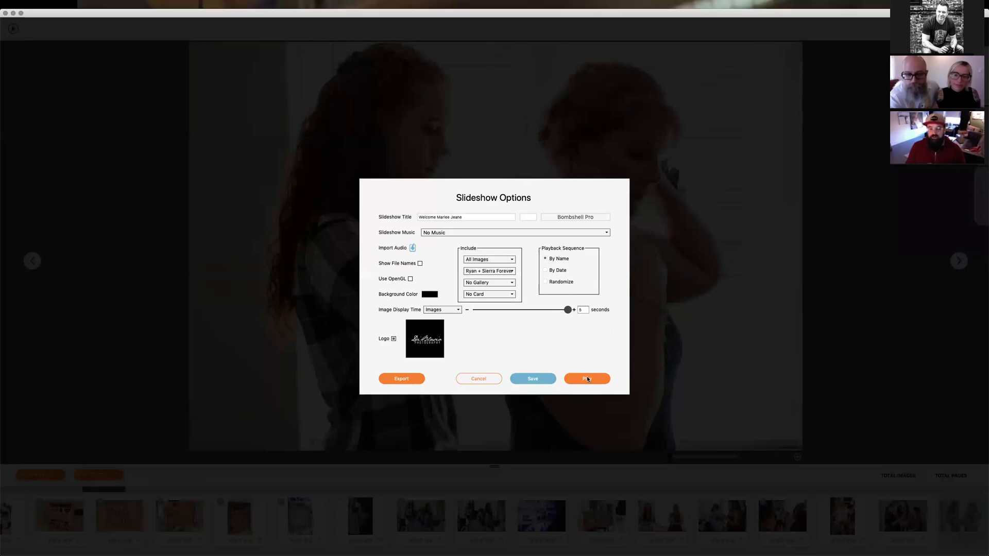
key("space")
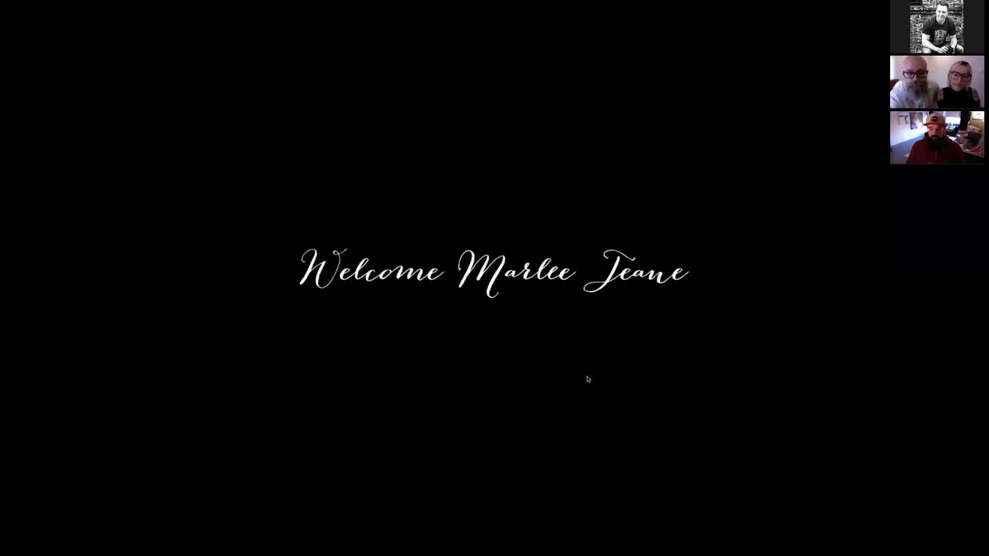
key("Escape")
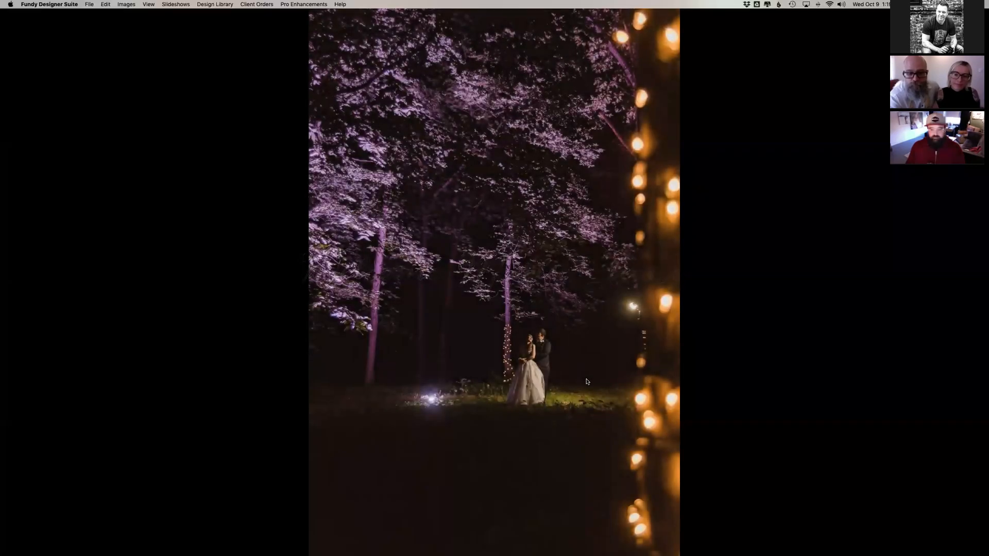
Step: Reopen the slideshow options and clear the slideshow title
left_click(13, 29)
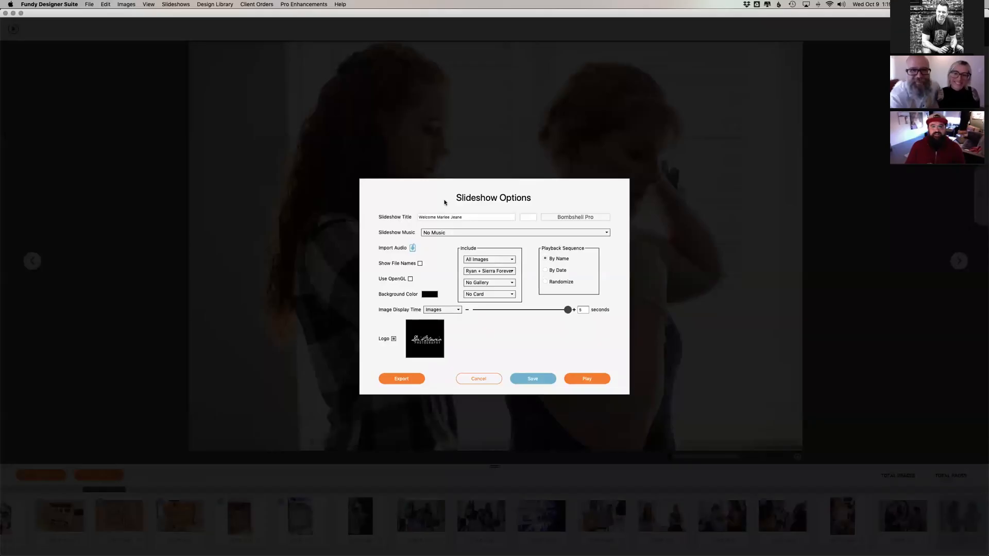
left_click_drag(471, 220, 353, 218)
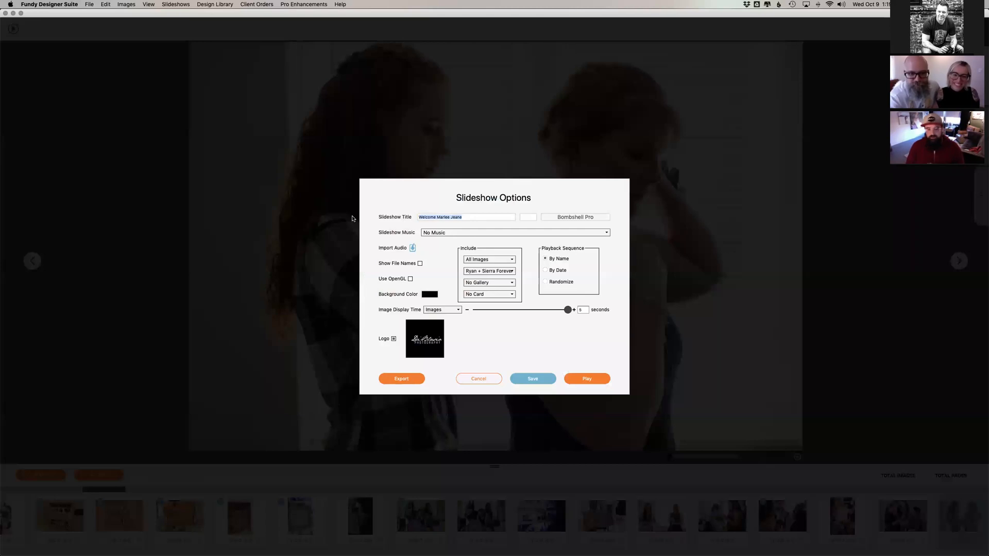
key("BackSpace")
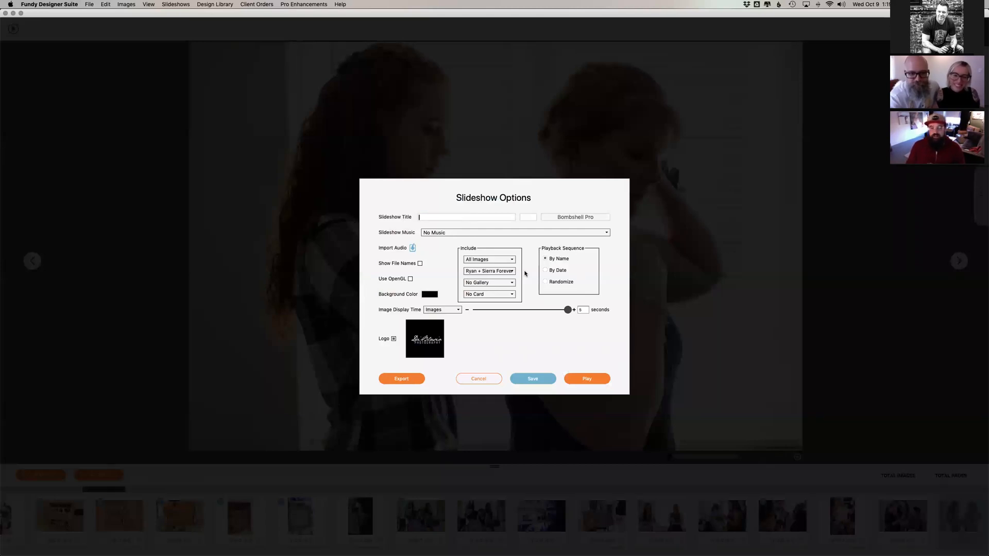
Step: Set the slideshow's included images to No Images and play the album-only slideshow past its title screen
left_click(501, 260)
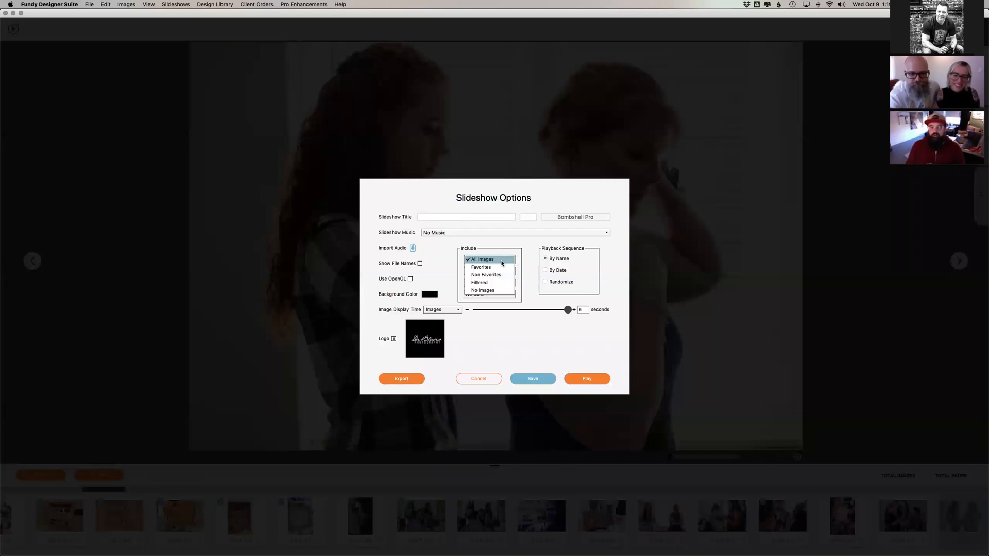
left_click(496, 291)
left_click(572, 381)
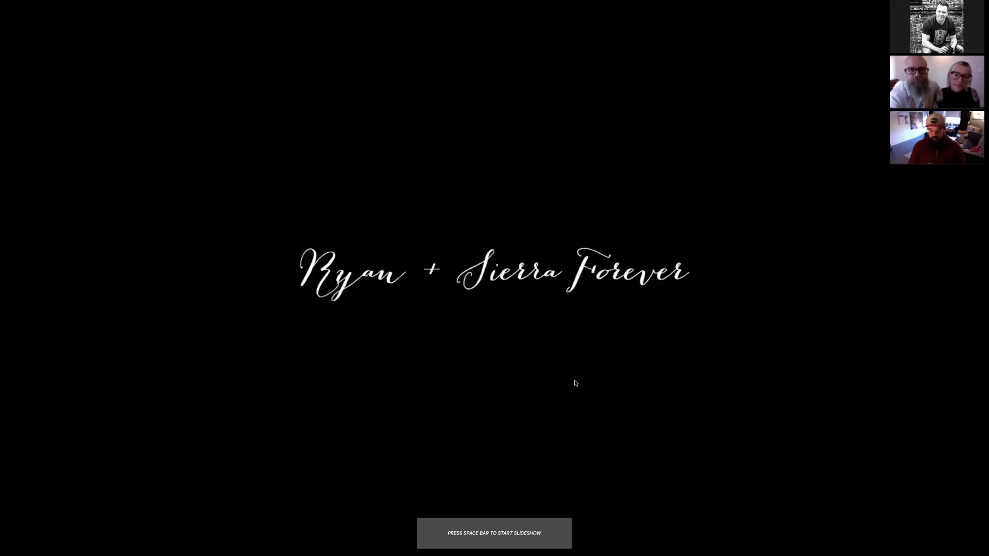
key("space")
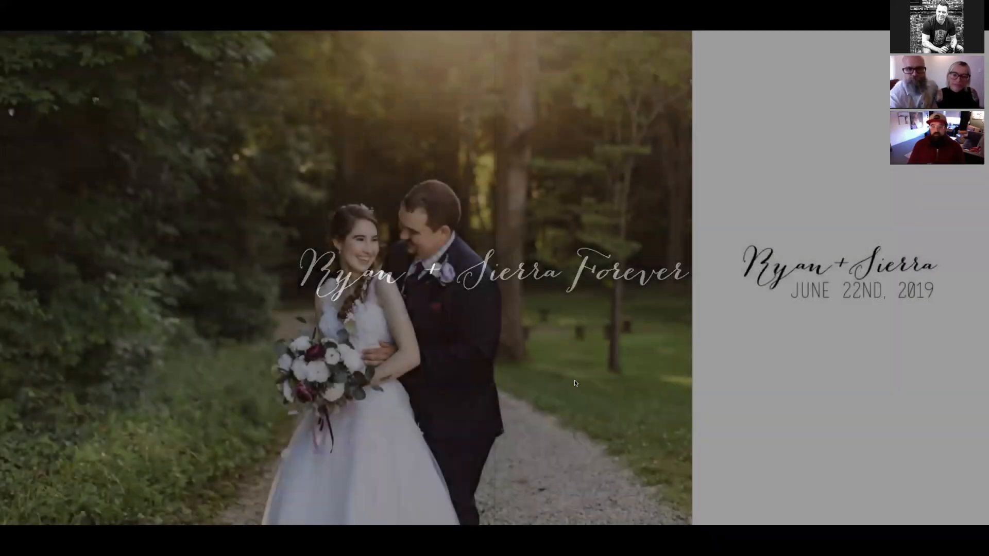